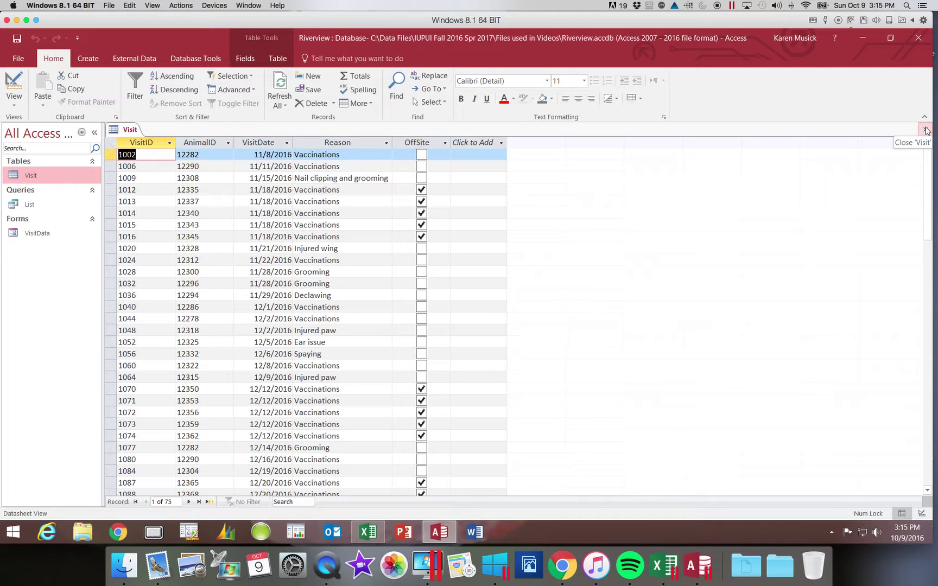
# Step: Close the Visit table, then review the List query and the VisitData form, closing each one
pyautogui.click(926, 131)
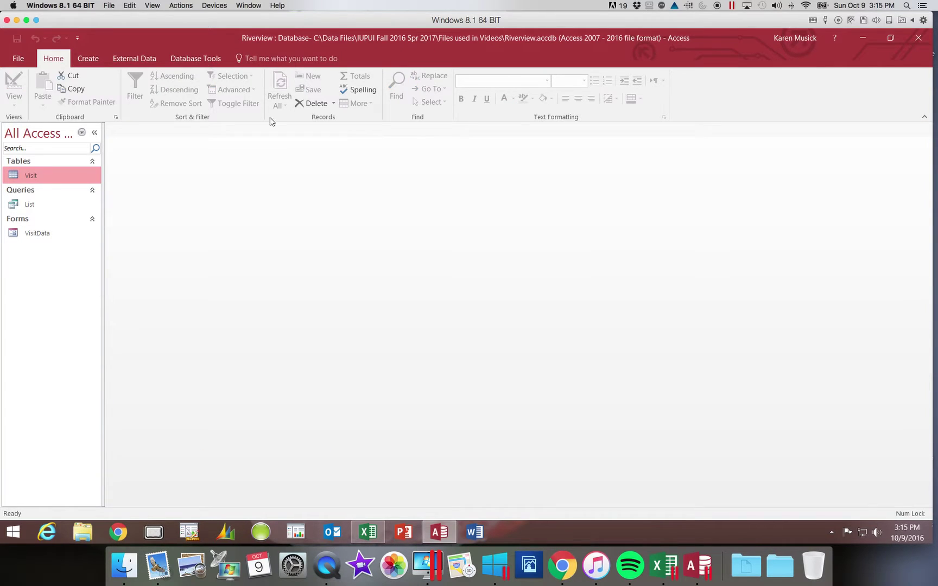
pyautogui.doubleClick(29, 209)
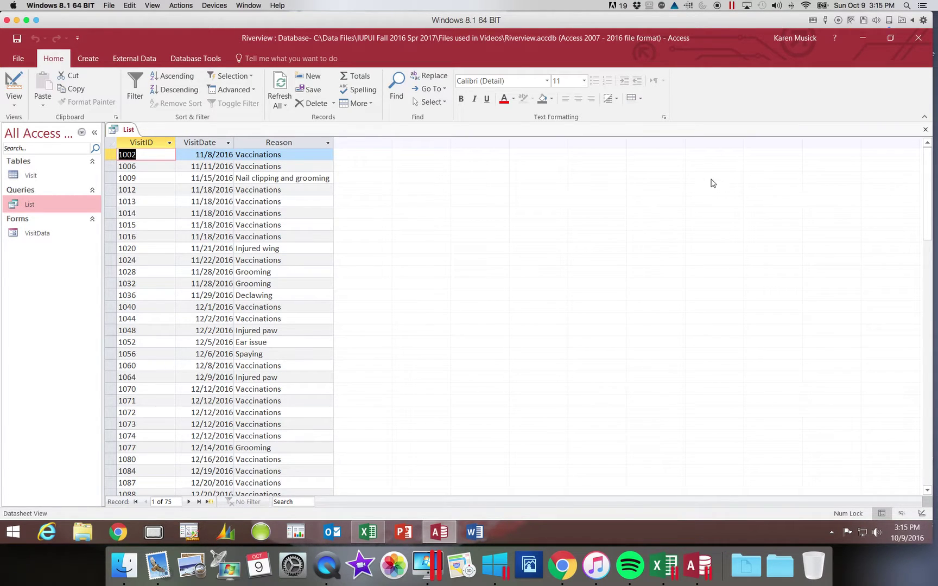
pyautogui.click(923, 131)
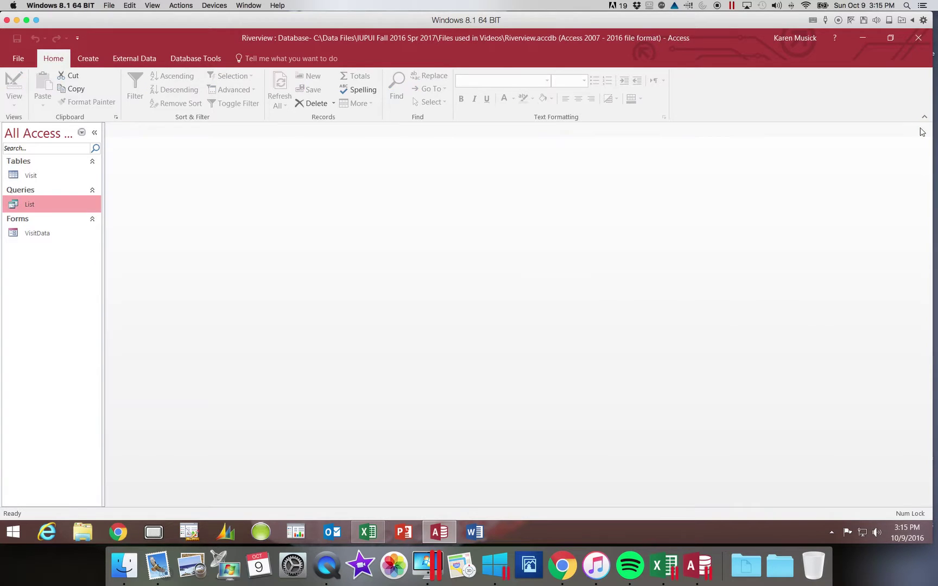
pyautogui.doubleClick(53, 234)
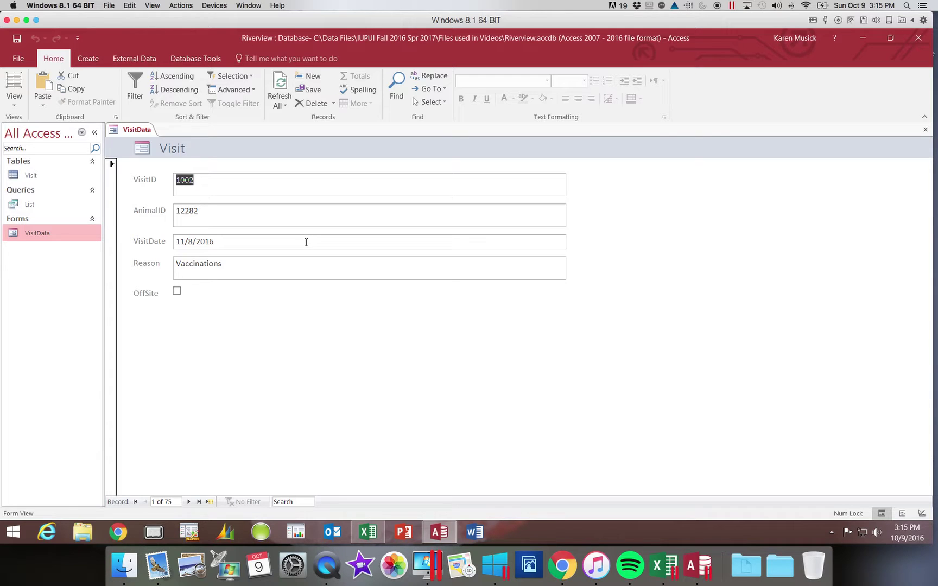
pyautogui.click(926, 130)
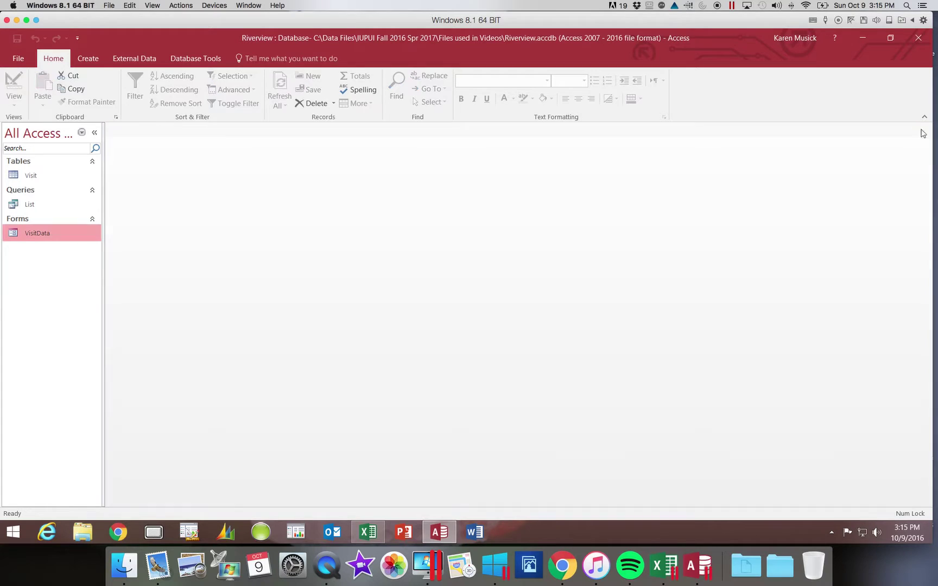
# Step: Reopen the Visit table to review its fields and records, and close it again
pyautogui.click(32, 176)
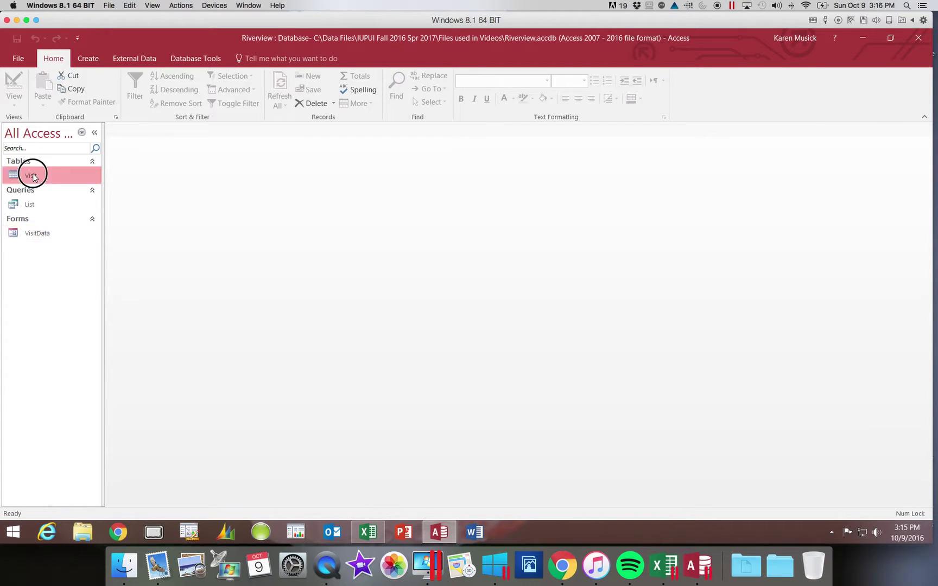
pyautogui.doubleClick(31, 176)
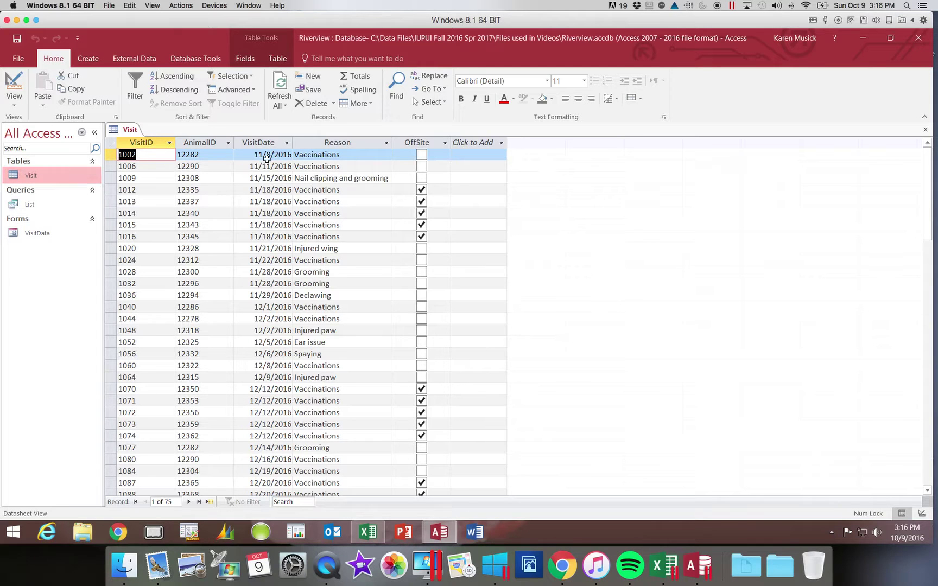
pyautogui.click(926, 131)
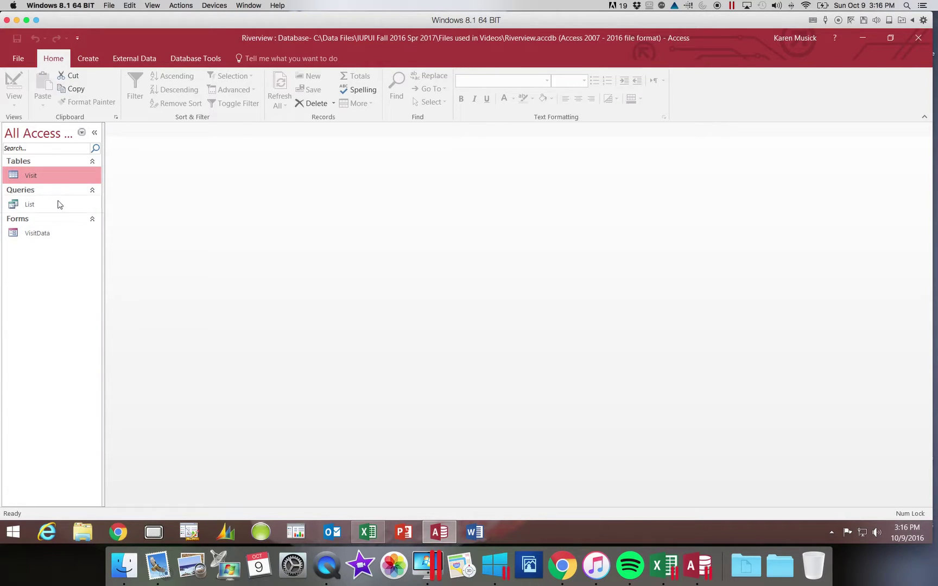
# Step: Create a basic report from the List query and close it without saving the design
pyautogui.click(31, 204)
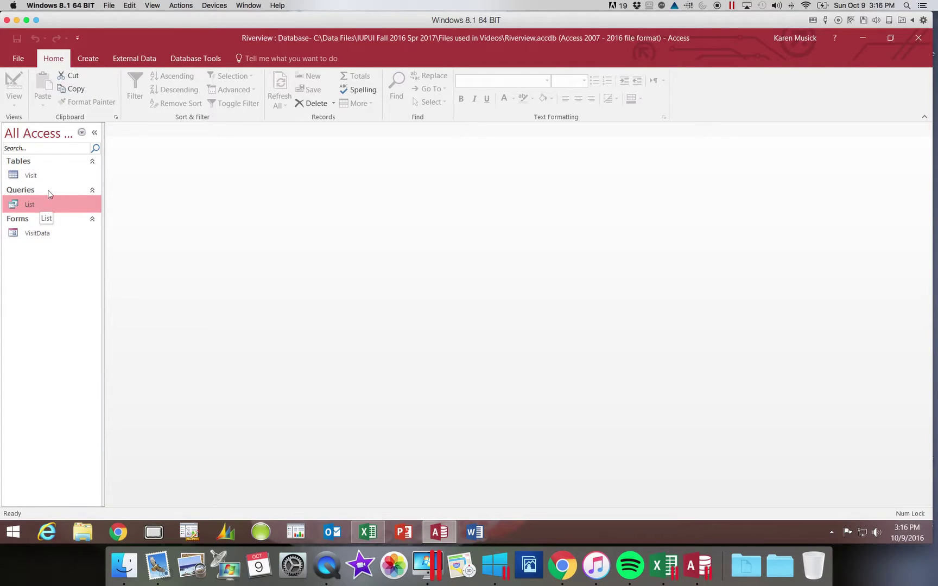
pyautogui.click(93, 60)
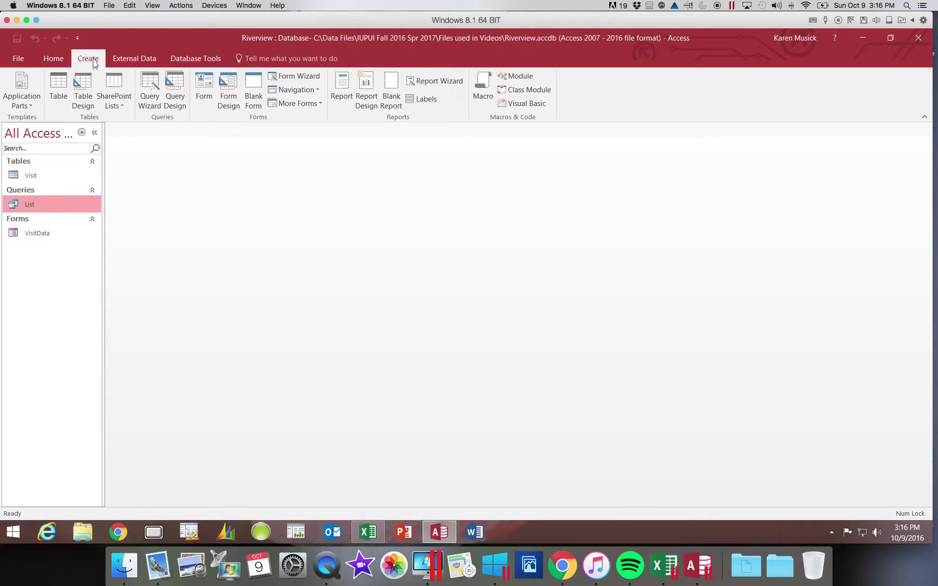
pyautogui.click(340, 101)
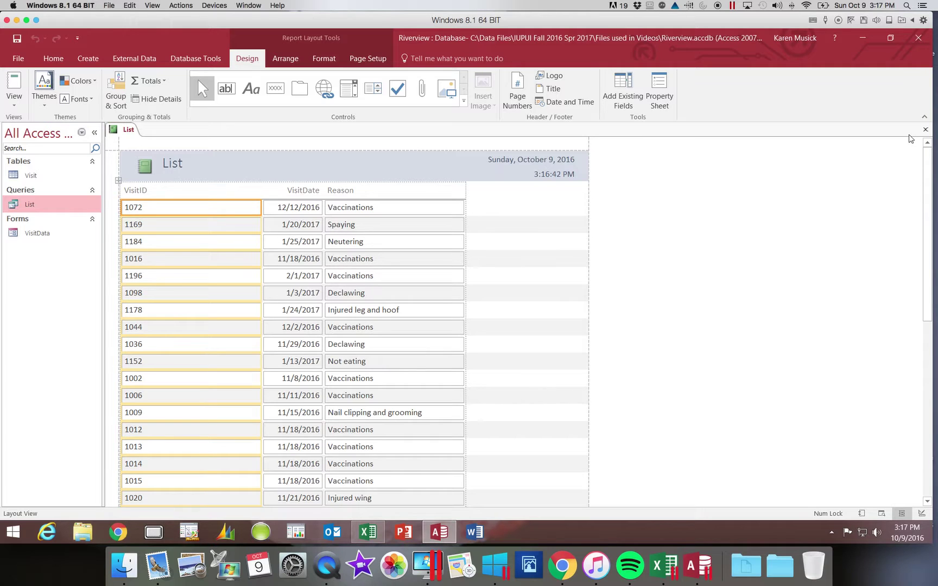
pyautogui.click(926, 129)
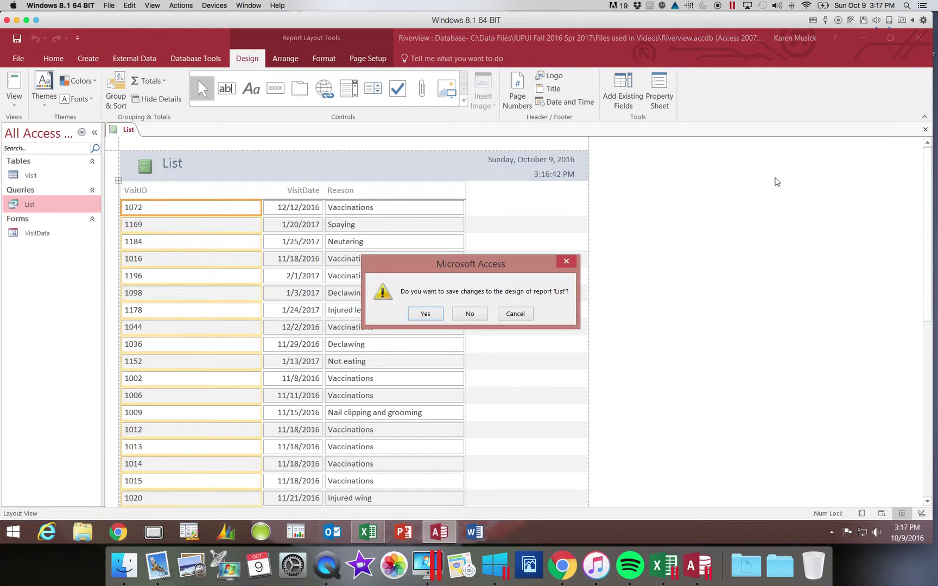
pyautogui.click(471, 315)
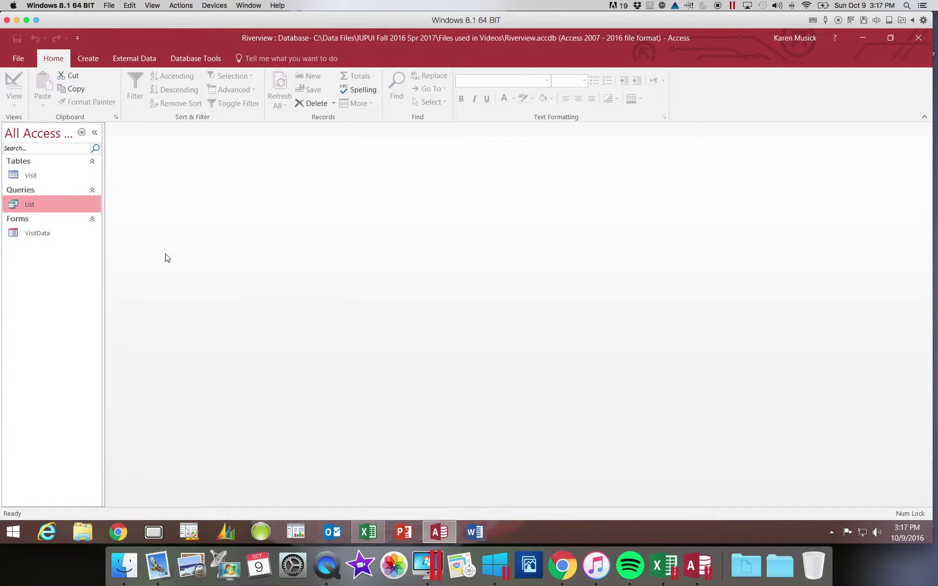
# Step: Create a basic report from the Visit table
pyautogui.click(34, 176)
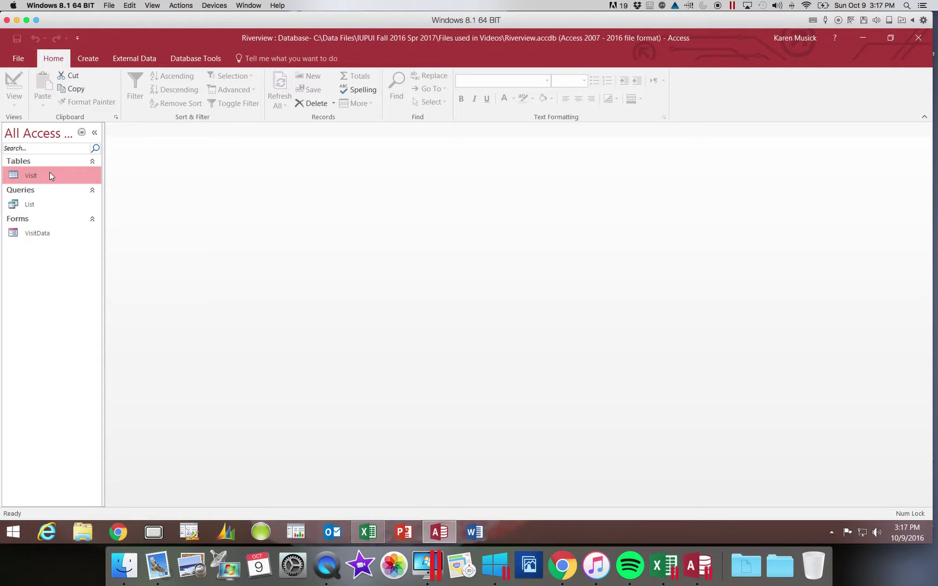
pyautogui.click(93, 59)
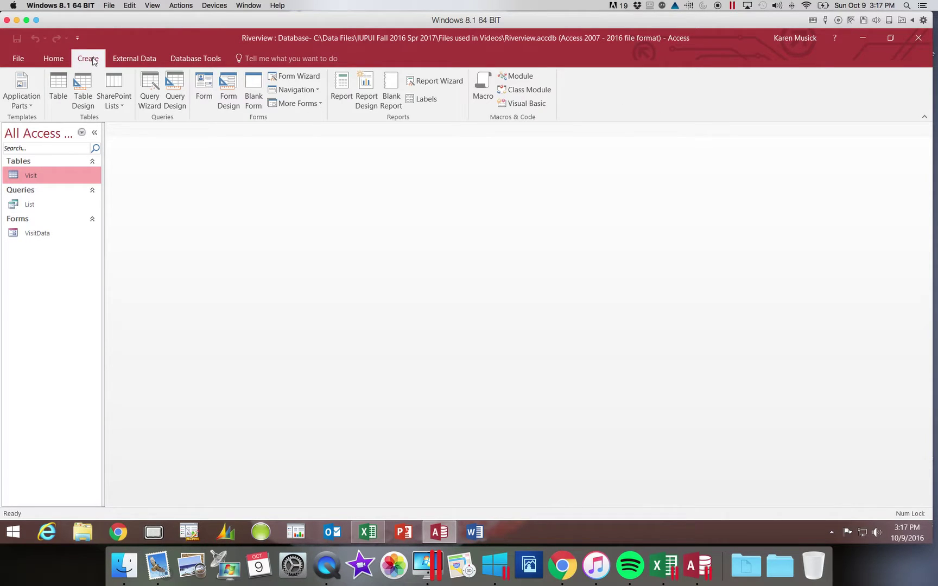
pyautogui.click(342, 87)
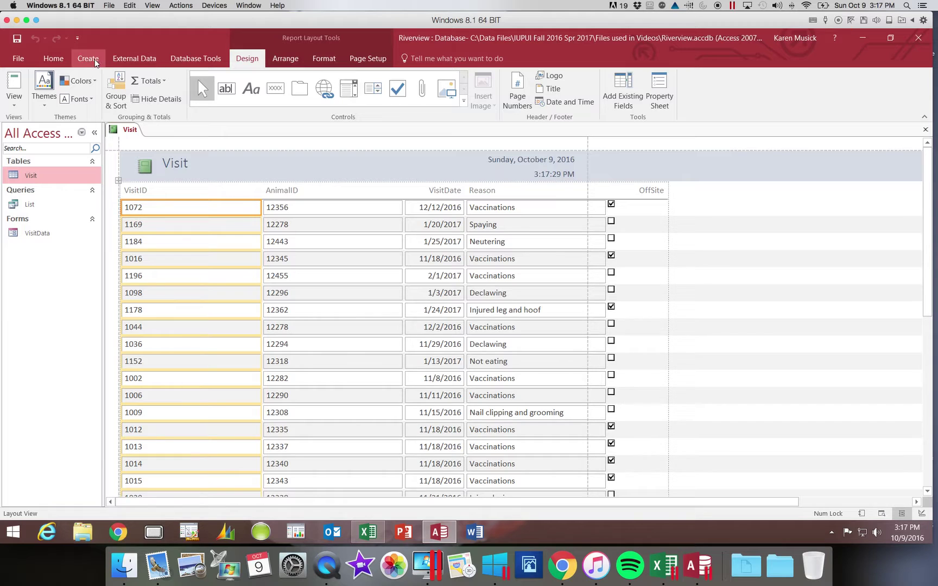
# Step: Narrow the VisitID and AnimalID columns of the Visit report so that all columns fit within the page width
pyautogui.click(17, 105)
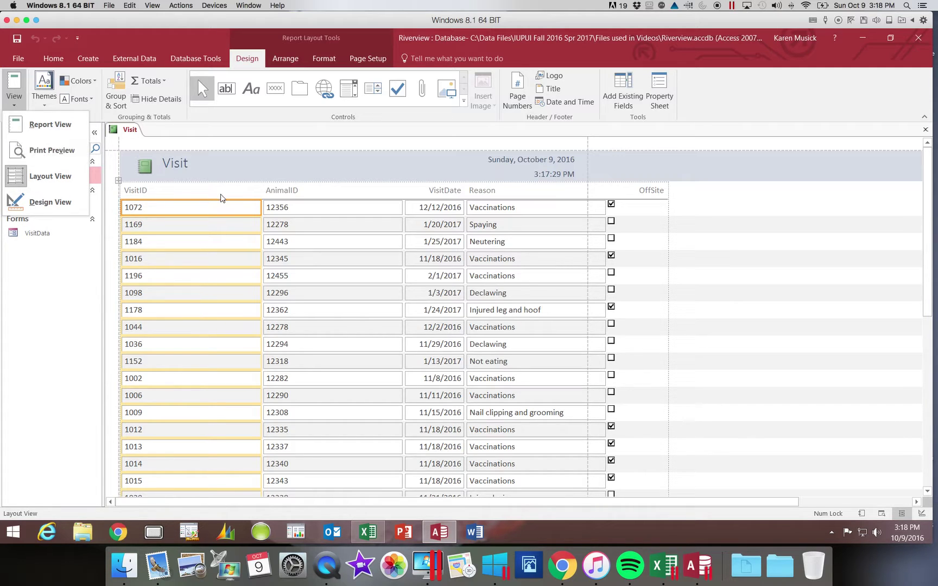
pyautogui.click(234, 212)
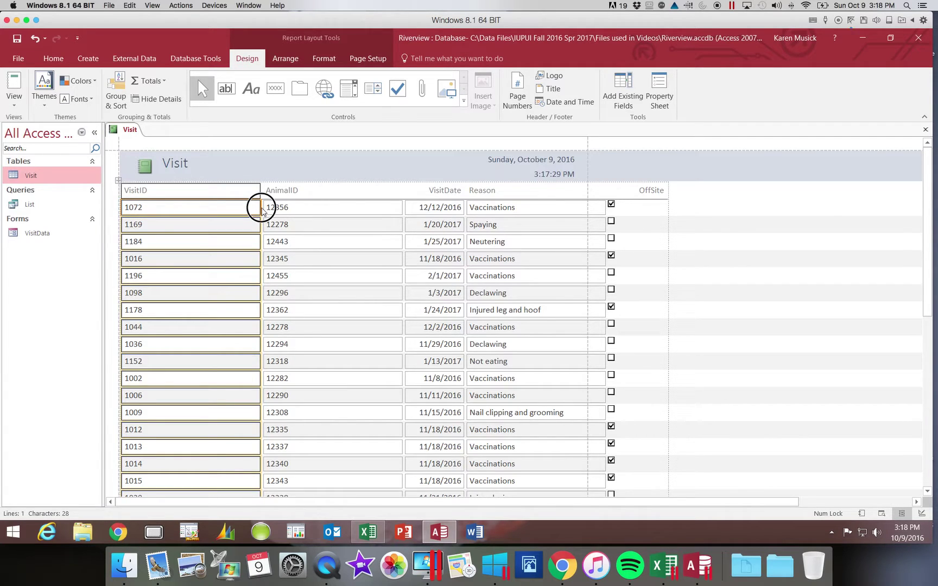
pyautogui.moveTo(261, 211); pyautogui.dragTo(177, 208)
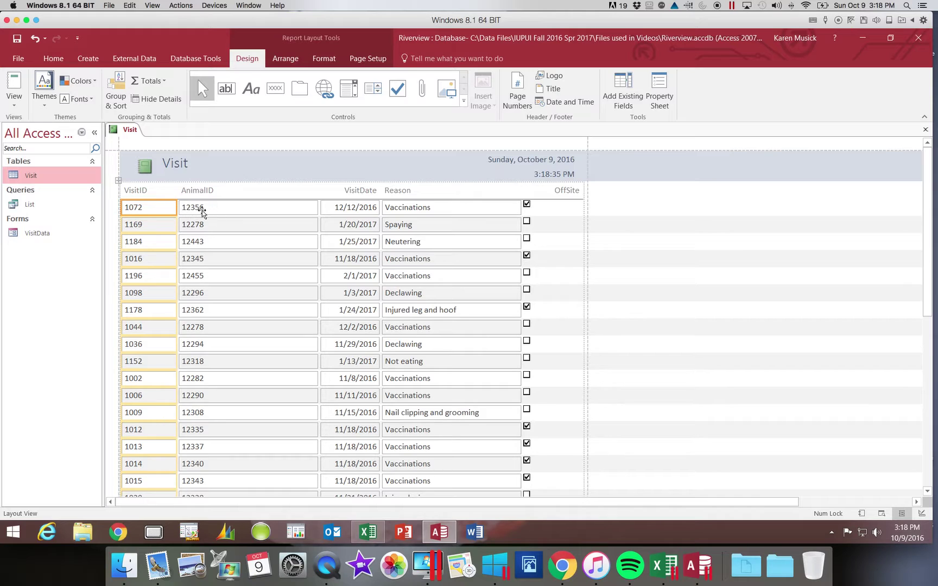
pyautogui.click(299, 208)
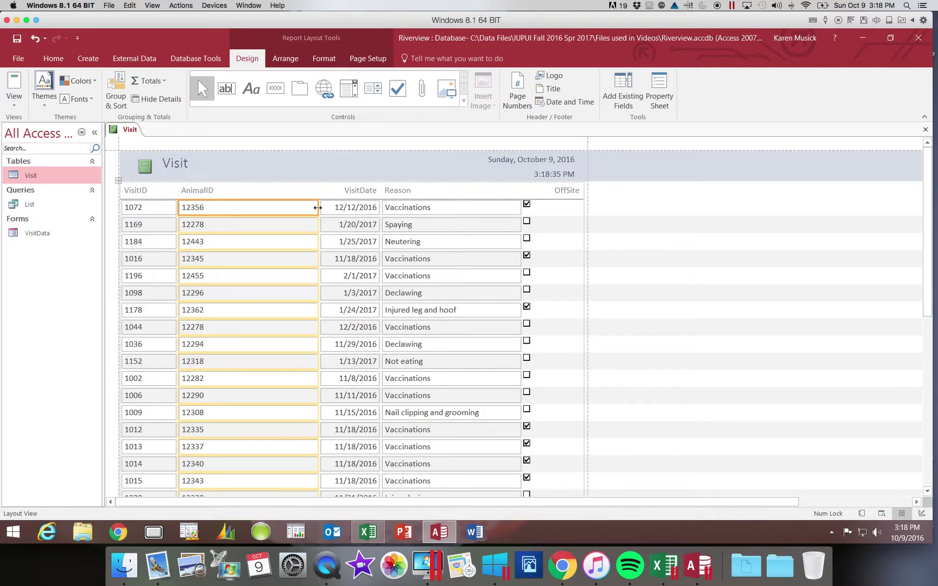
pyautogui.moveTo(318, 207); pyautogui.dragTo(242, 210)
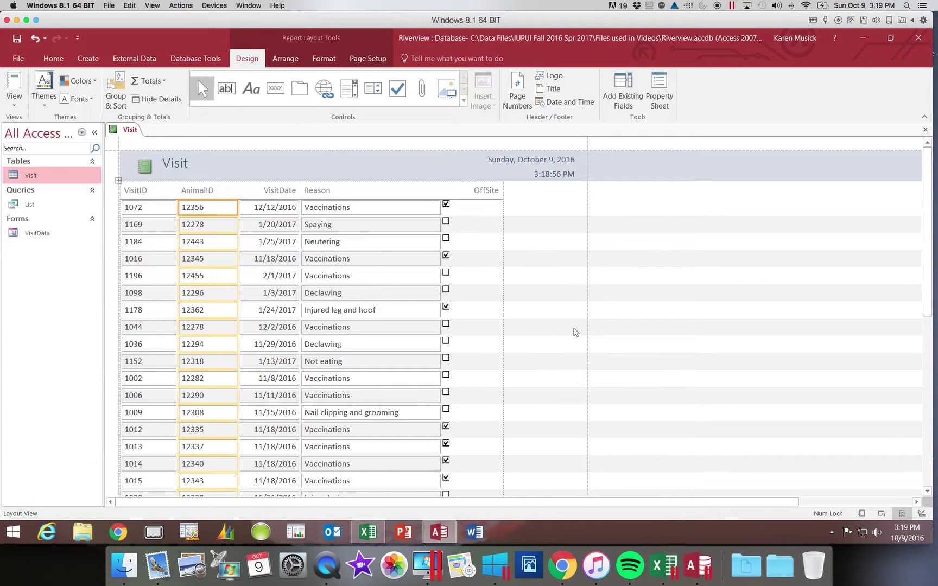
# Step: Move the page number control in the Visit report's footer leftward, inside the right page boundary
pyautogui.click(929, 296)
pyautogui.moveTo(929, 296); pyautogui.dragTo(930, 501)
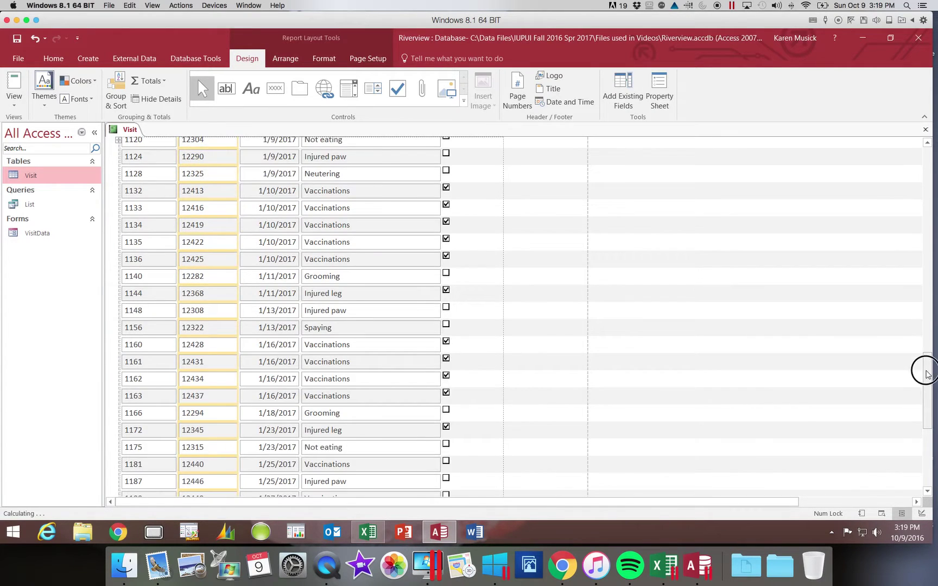
pyautogui.moveTo(924, 369); pyautogui.dragTo(928, 481)
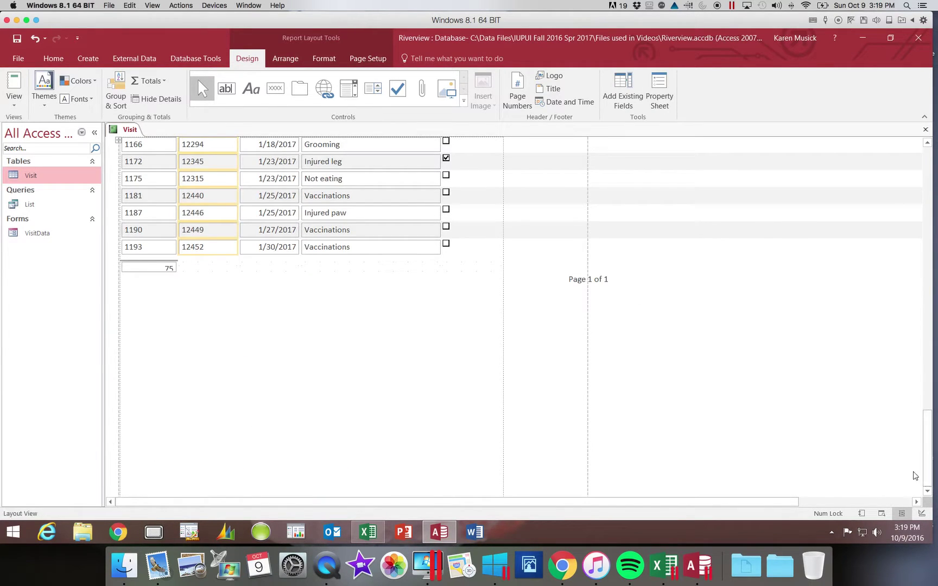
pyautogui.click(584, 281)
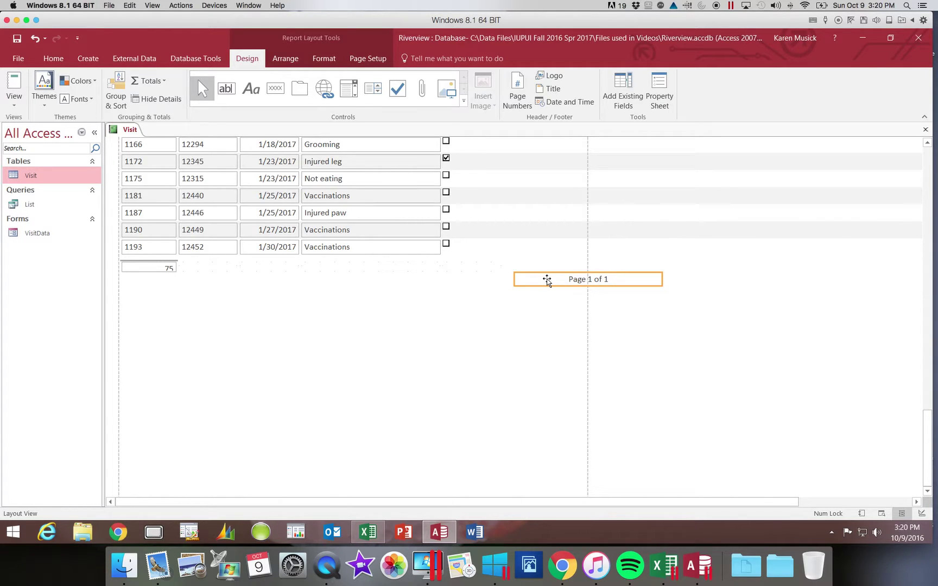
pyautogui.moveTo(547, 279); pyautogui.dragTo(505, 279)
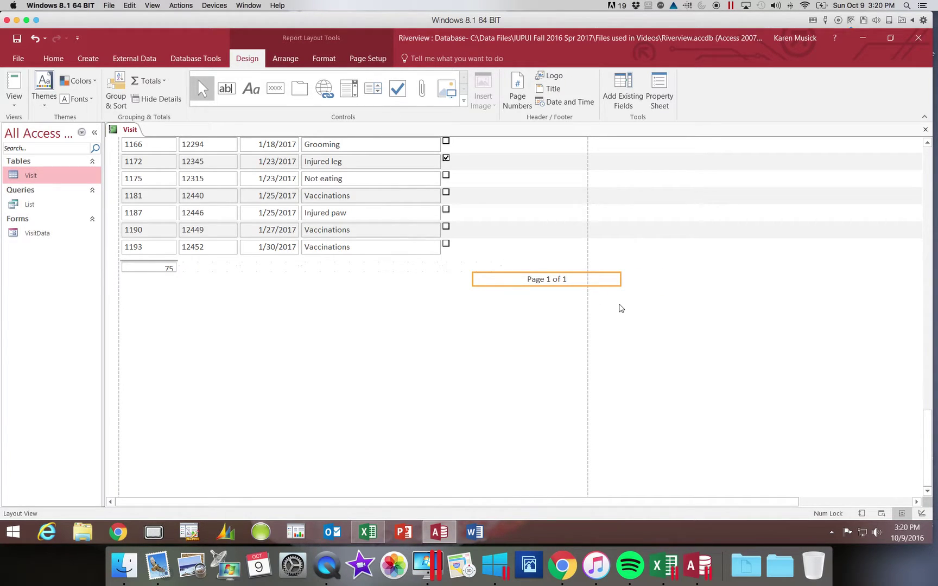
pyautogui.moveTo(511, 281); pyautogui.dragTo(476, 280)
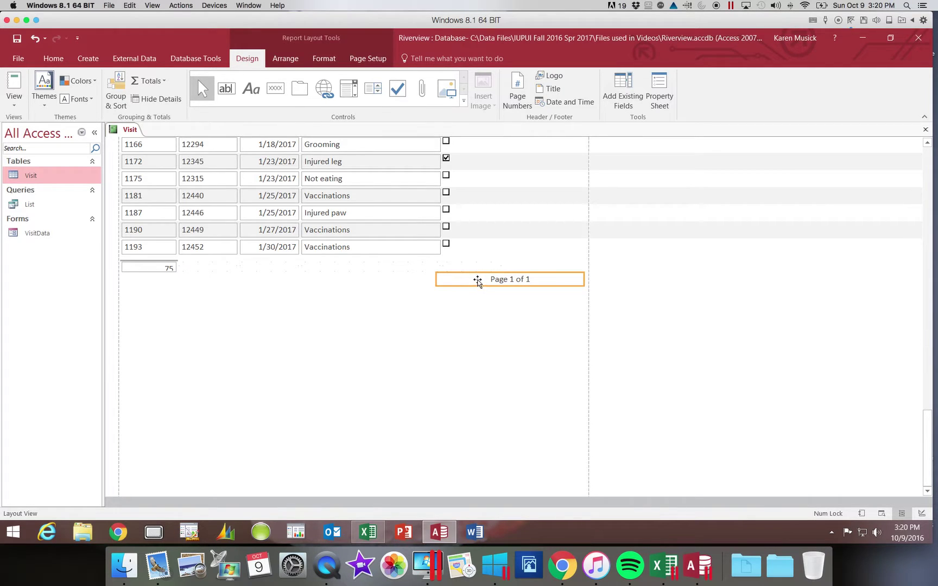
# Step: Fine-tune the horizontal position of the page number control so it sits just inside the right page boundary
pyautogui.click(476, 279)
pyautogui.moveTo(465, 279); pyautogui.dragTo(465, 279)
pyautogui.press('Left')
pyautogui.press('Right')
pyautogui.press('Right')
pyautogui.press('Right')
pyautogui.press('Right')
pyautogui.press('Right')
pyautogui.moveTo(485, 284)
pyautogui.mouseDown()
pyautogui.moveTo(478, 310)
pyautogui.moveTo(485, 283)
pyautogui.mouseUp()
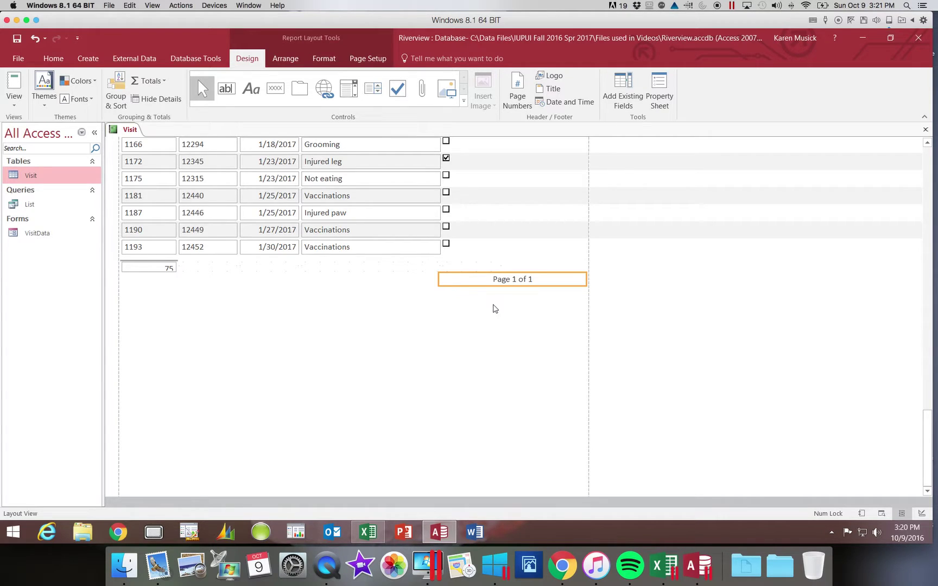
# Step: Enlarge the record count box below the VisitID column slightly so its number displays in full
pyautogui.click(166, 270)
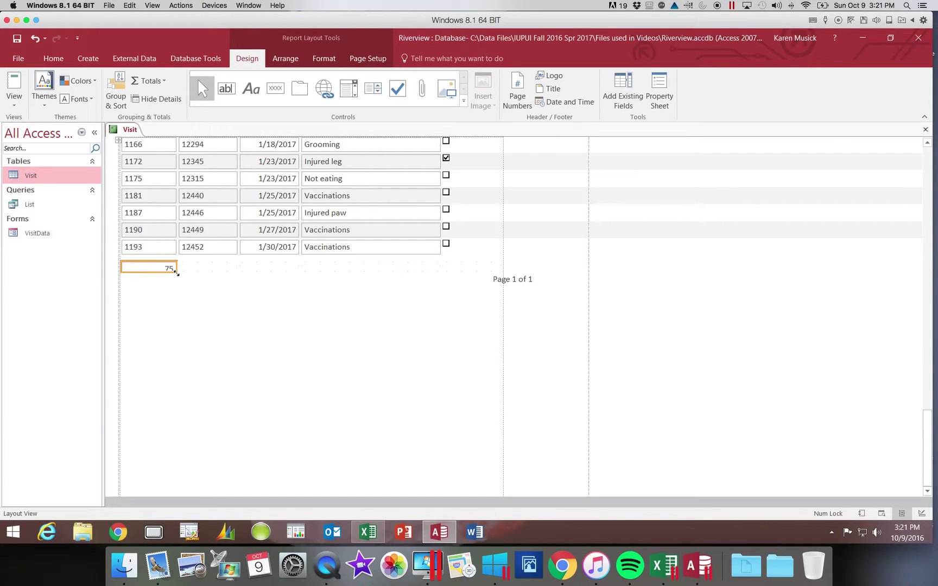
pyautogui.click(176, 273)
pyautogui.moveTo(177, 276); pyautogui.dragTo(180, 281)
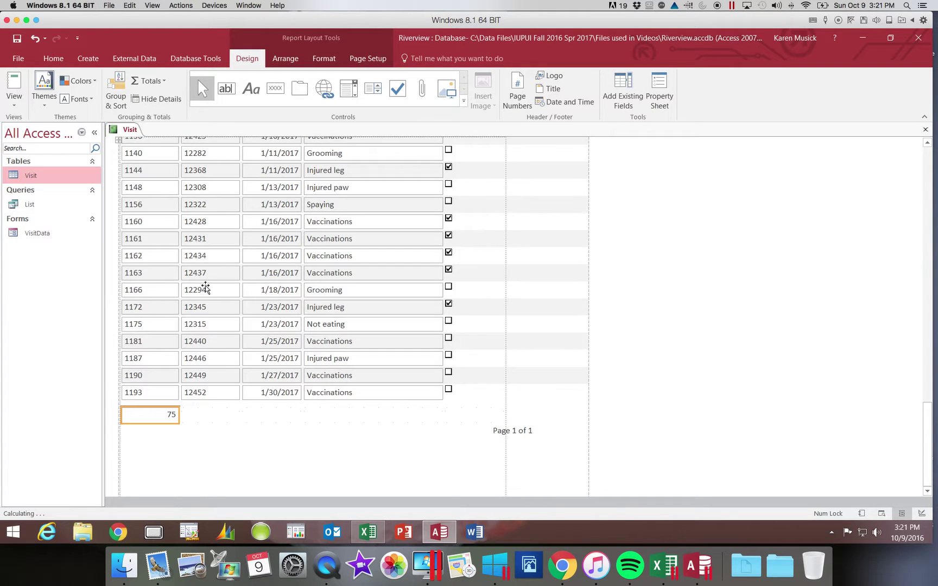
pyautogui.click(178, 424)
pyautogui.moveTo(178, 424); pyautogui.dragTo(178, 420)
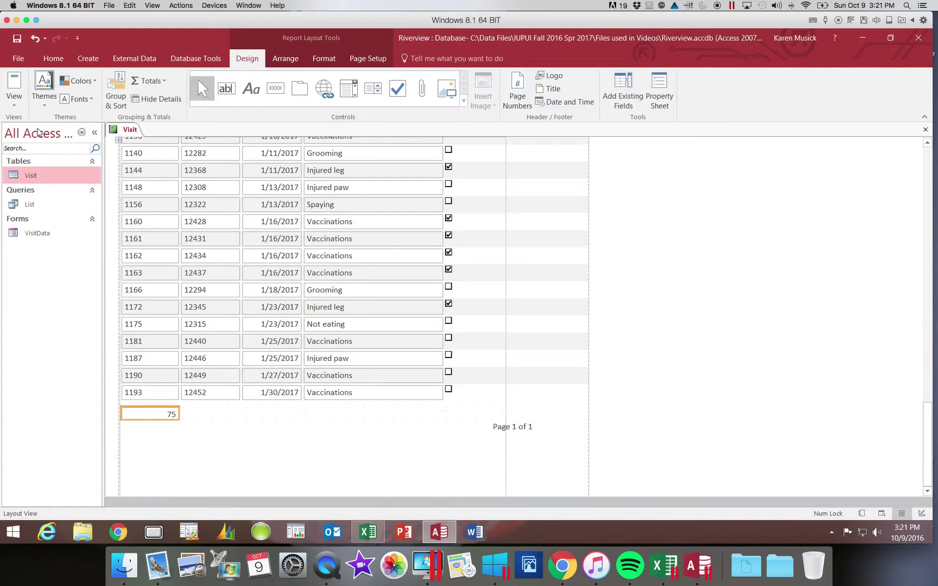
# Step: Show the Visit report in Print Preview, fit the page to the window, and go to page 2
pyautogui.click(16, 100)
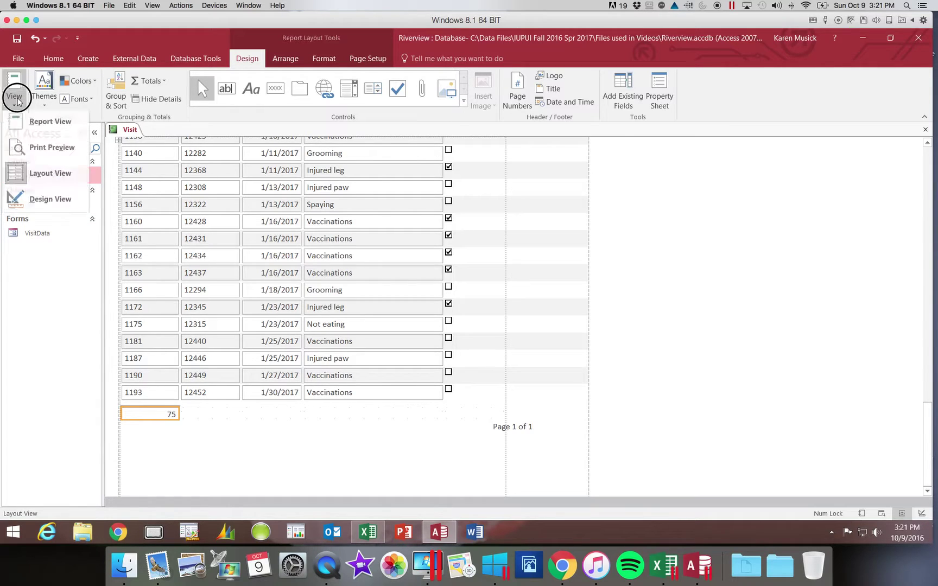
pyautogui.click(38, 155)
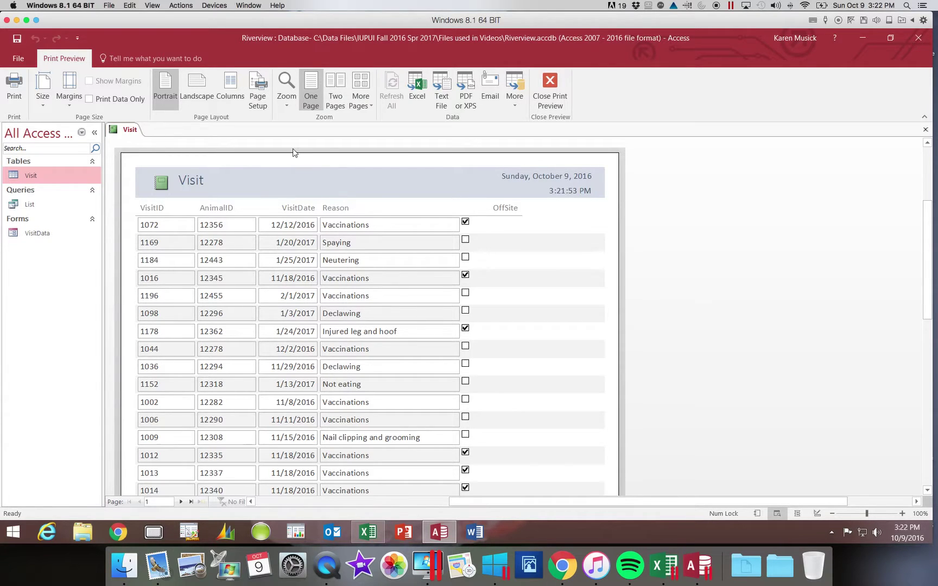
pyautogui.click(292, 111)
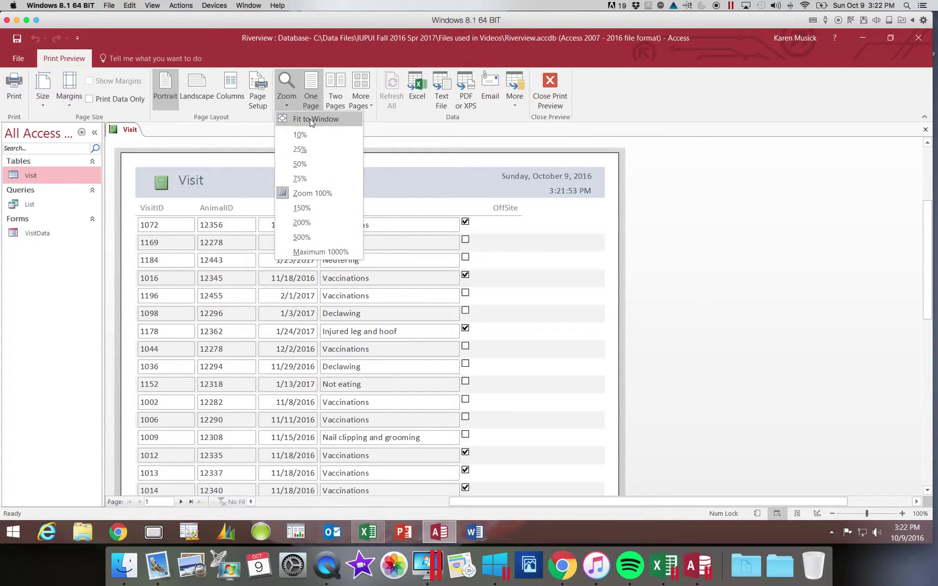
pyautogui.click(313, 120)
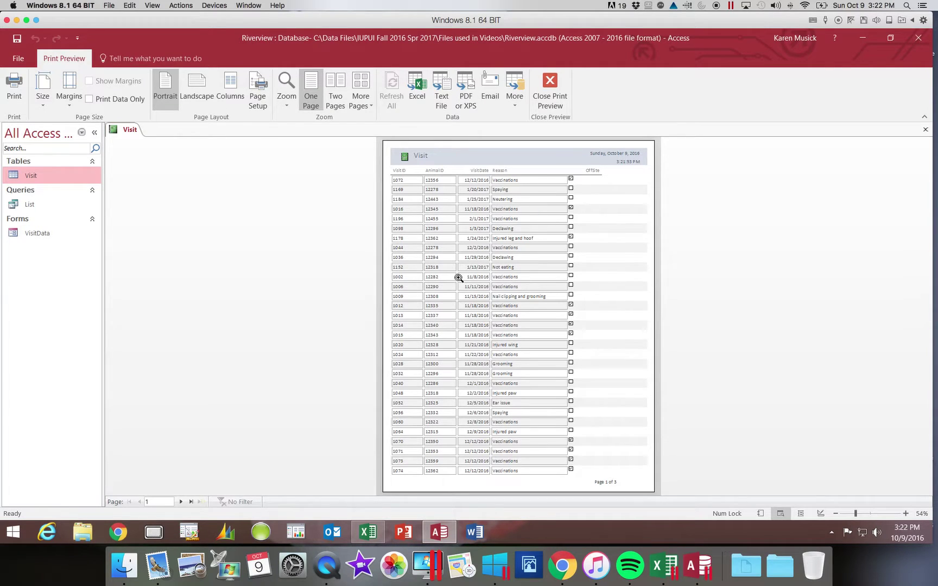
pyautogui.click(182, 502)
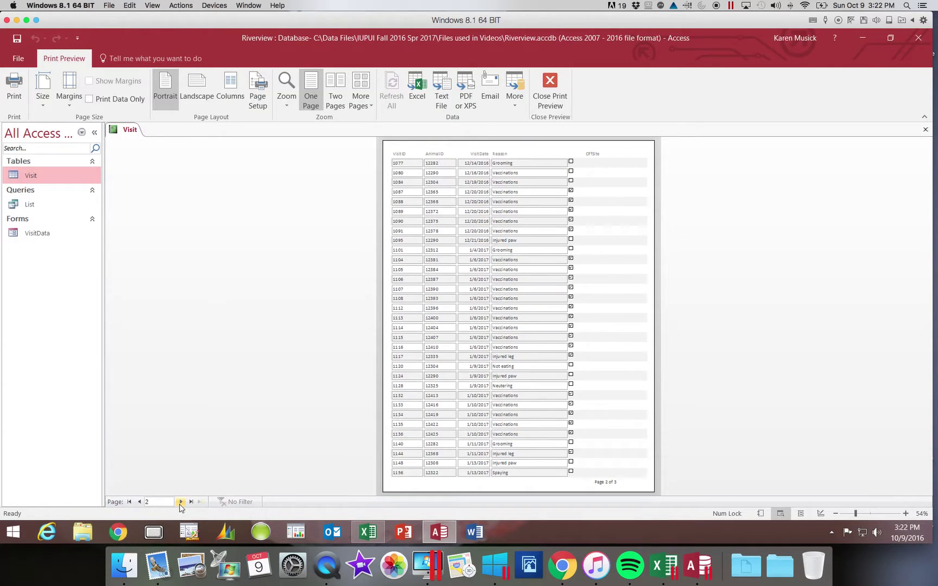
# Step: Check the Visit report's last page in Print Preview and return to Layout View
pyautogui.click(181, 503)
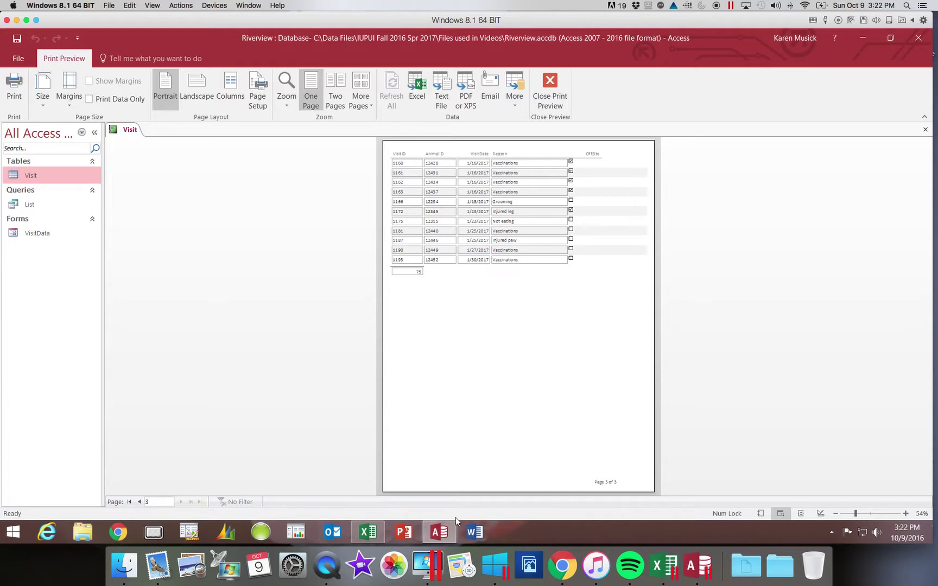
pyautogui.click(551, 87)
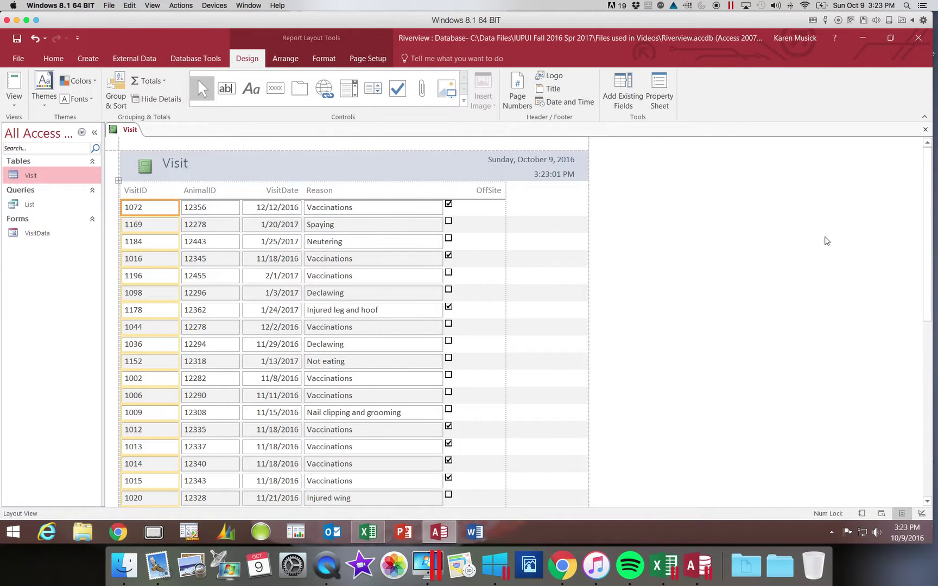
# Step: Narrow the VisitDate column of the Visit report very slightly
pyautogui.click(283, 190)
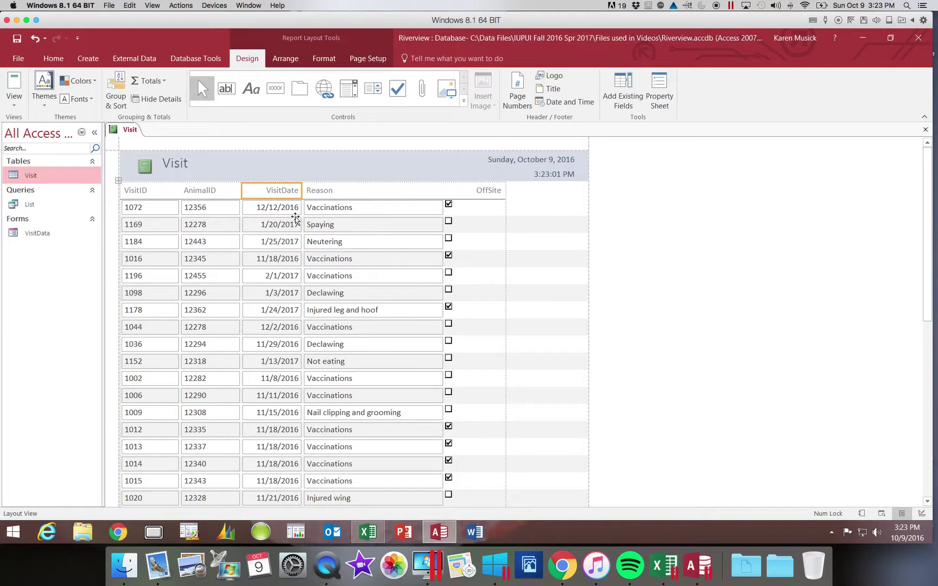
pyautogui.click(300, 191)
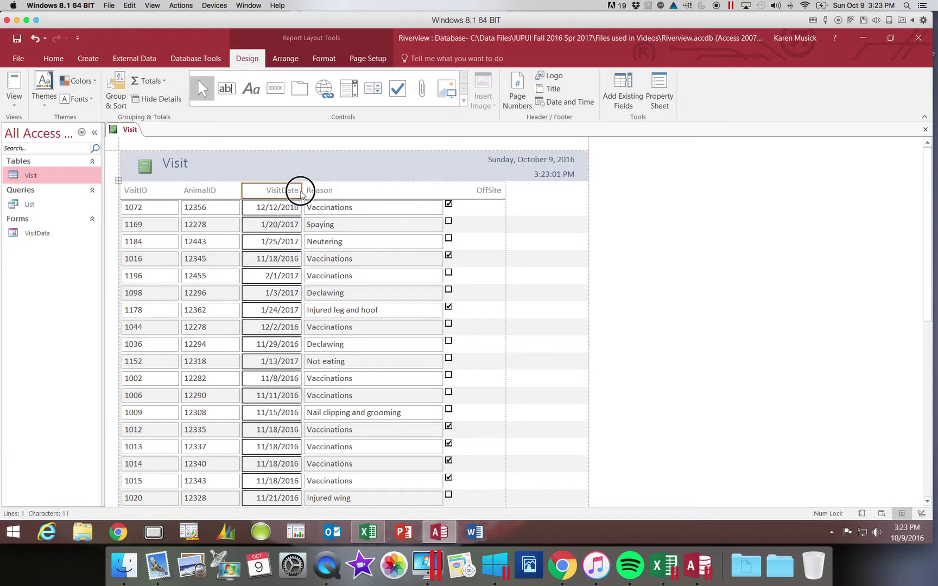
pyautogui.click(254, 190)
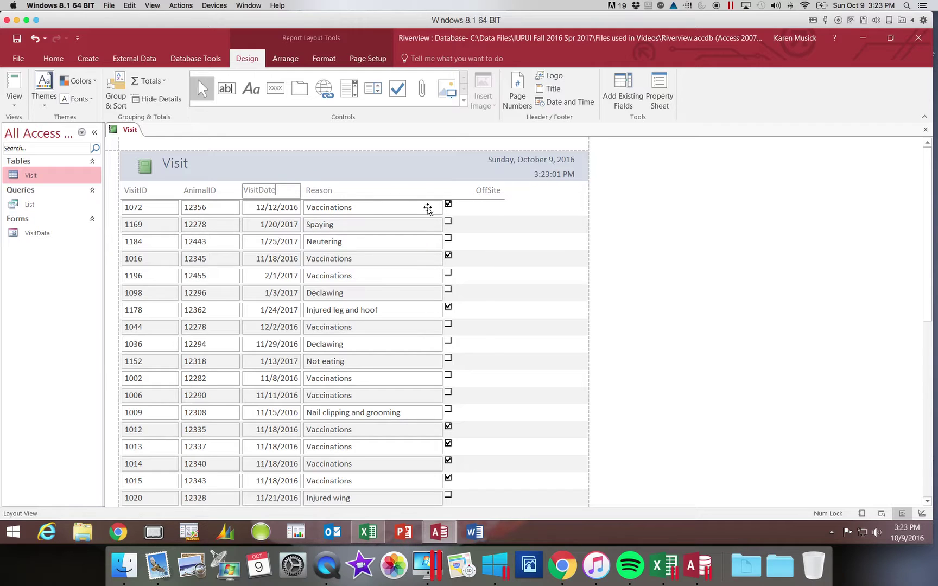
# Step: Narrow the OffSite column to about the width of its heading so the heading sits close to the check boxes
pyautogui.click(485, 194)
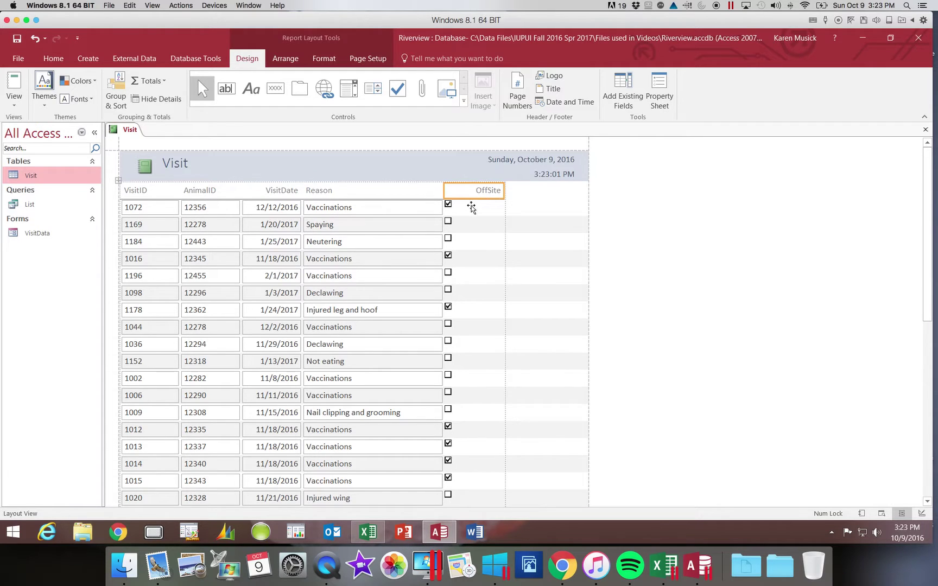
pyautogui.click(504, 191)
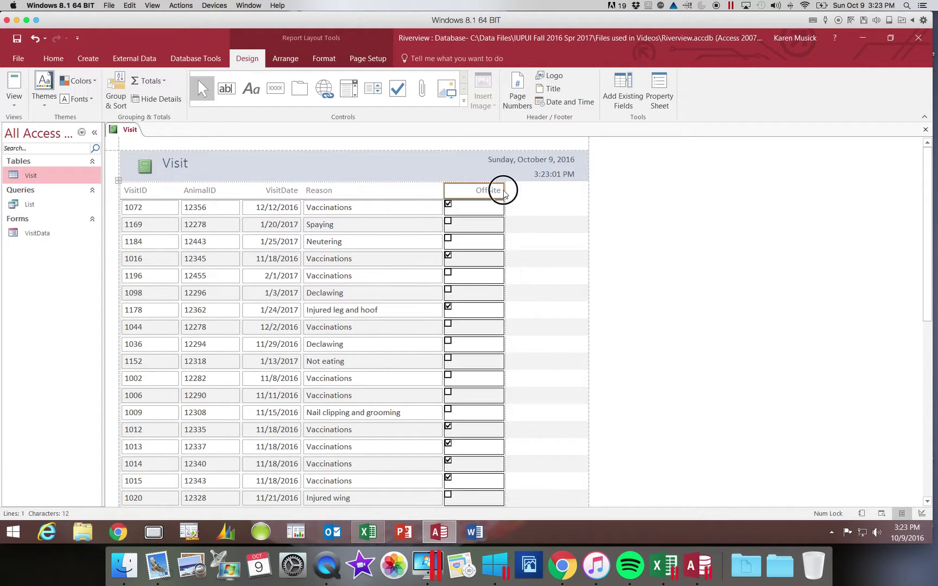
pyautogui.moveTo(504, 193); pyautogui.dragTo(476, 193)
pyautogui.click(482, 193)
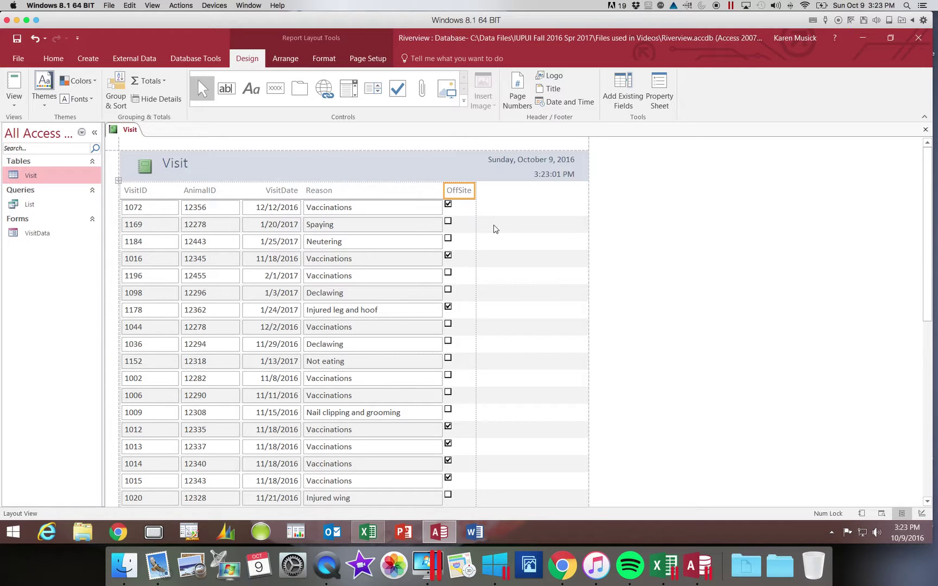
# Step: Save the report under the name VisitDetails
pyautogui.click(18, 39)
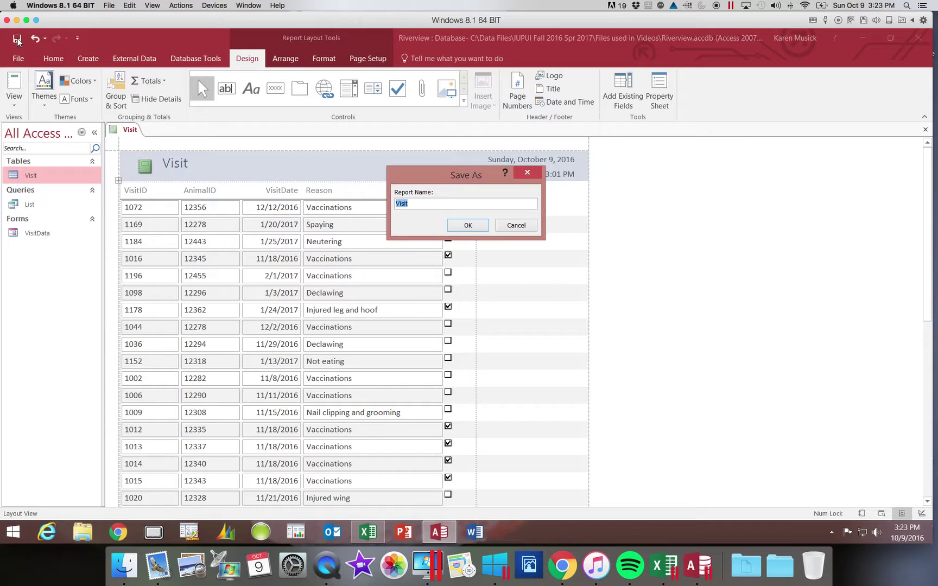
pyautogui.write('VisitDetails')
pyautogui.press('Return')
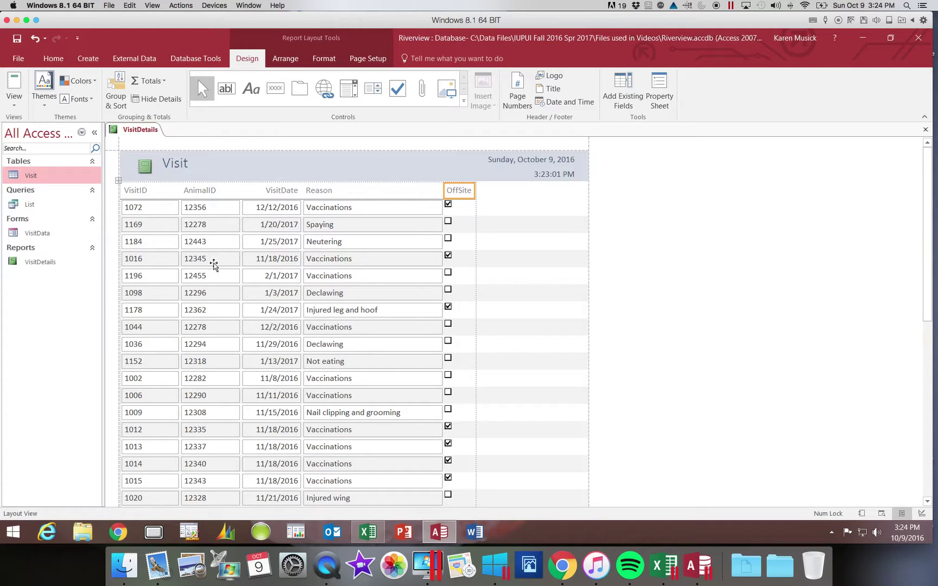
# Step: Bring up the print settings for the VisitDetails report, review the available printers, select Adobe PDF, and cancel without printing
pyautogui.click(18, 58)
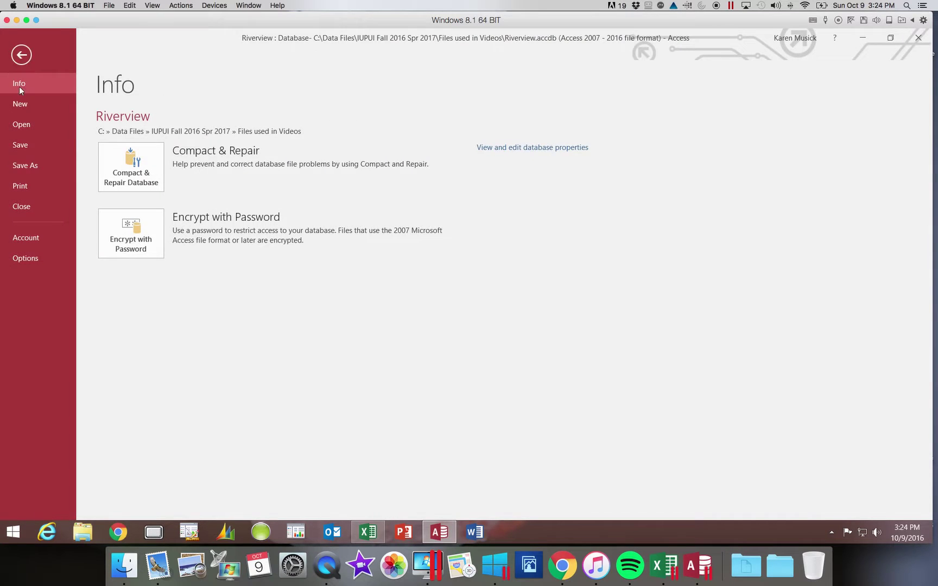
pyautogui.click(27, 187)
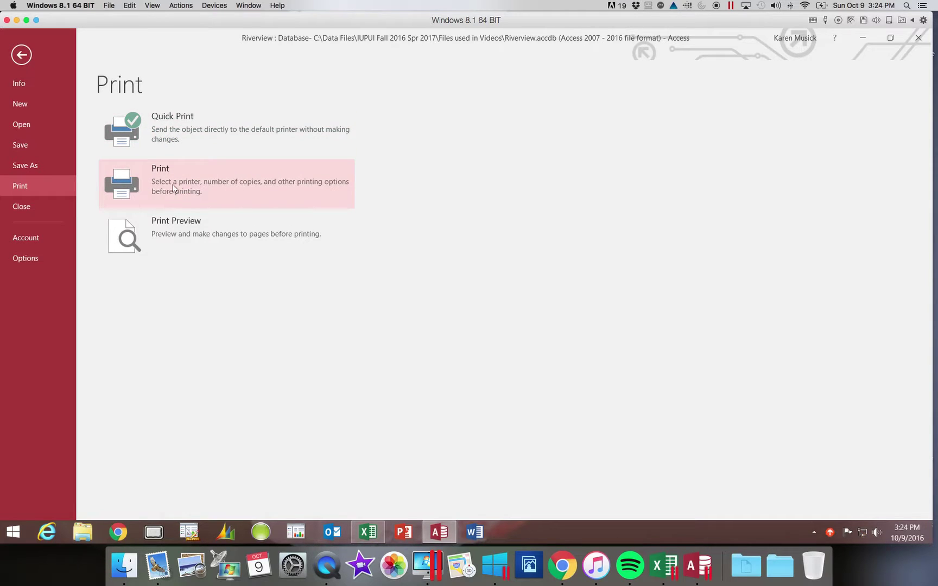
pyautogui.click(142, 186)
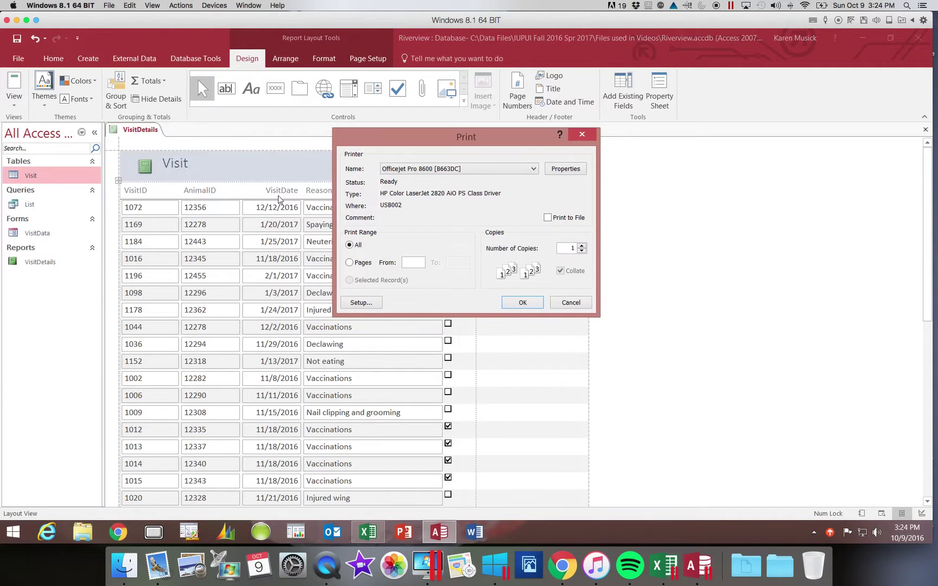
pyautogui.click(437, 170)
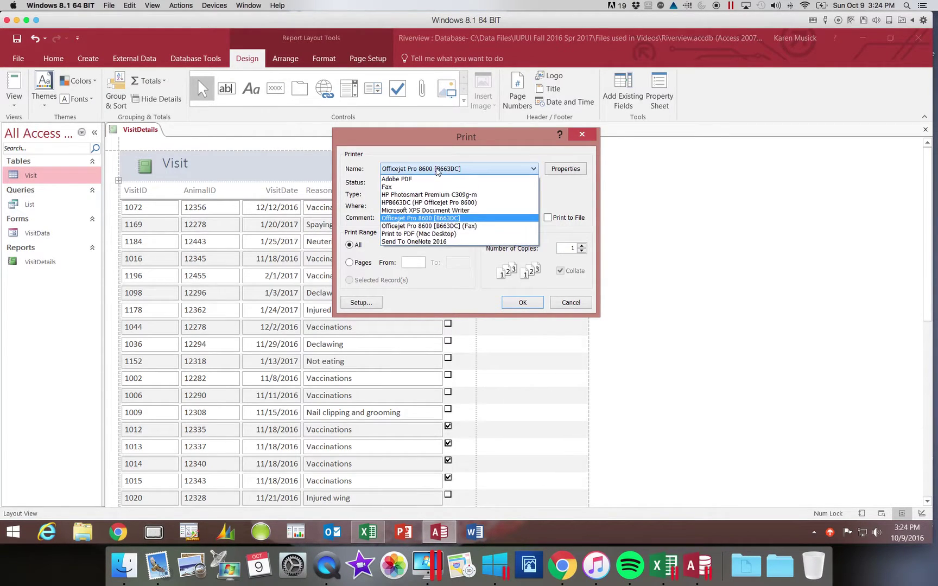
pyautogui.click(438, 170)
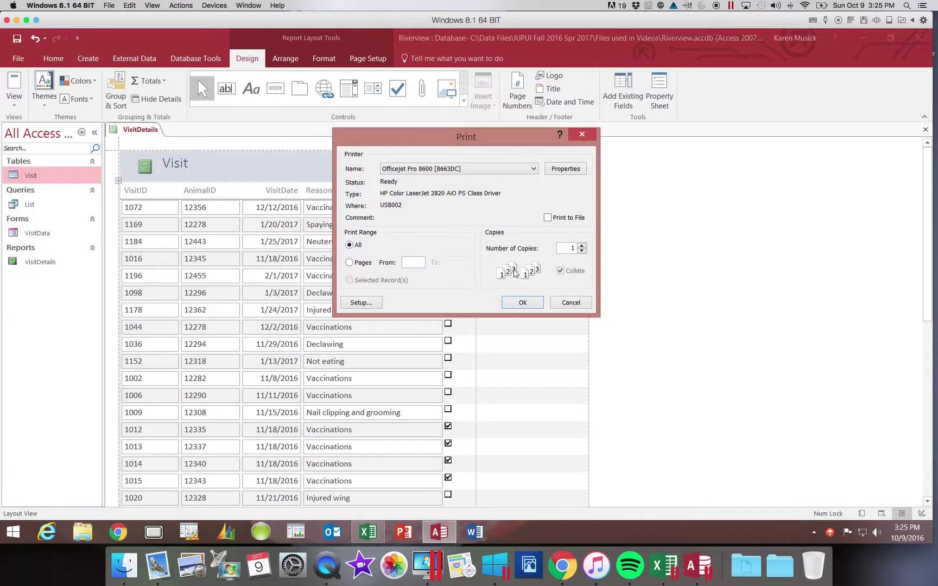
pyautogui.click(536, 169)
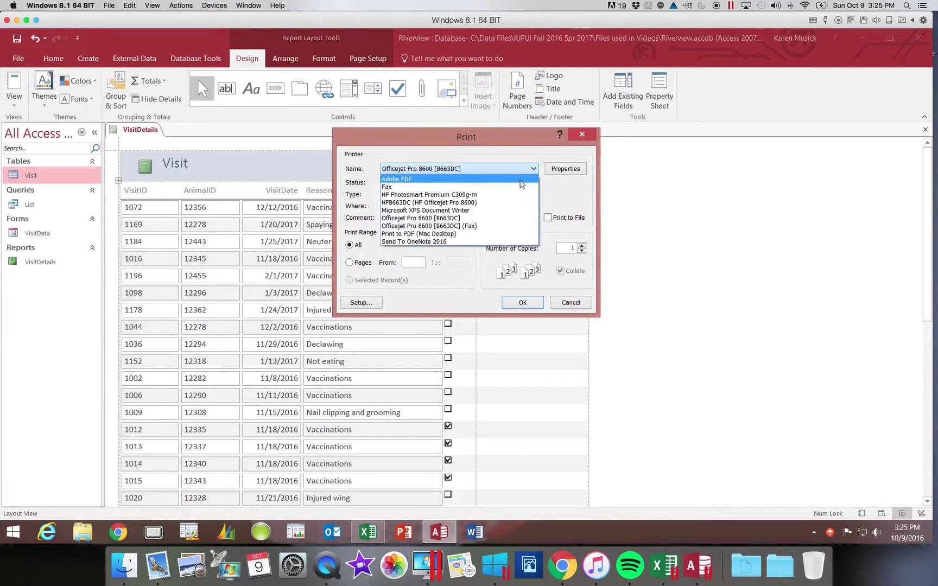
pyautogui.click(520, 180)
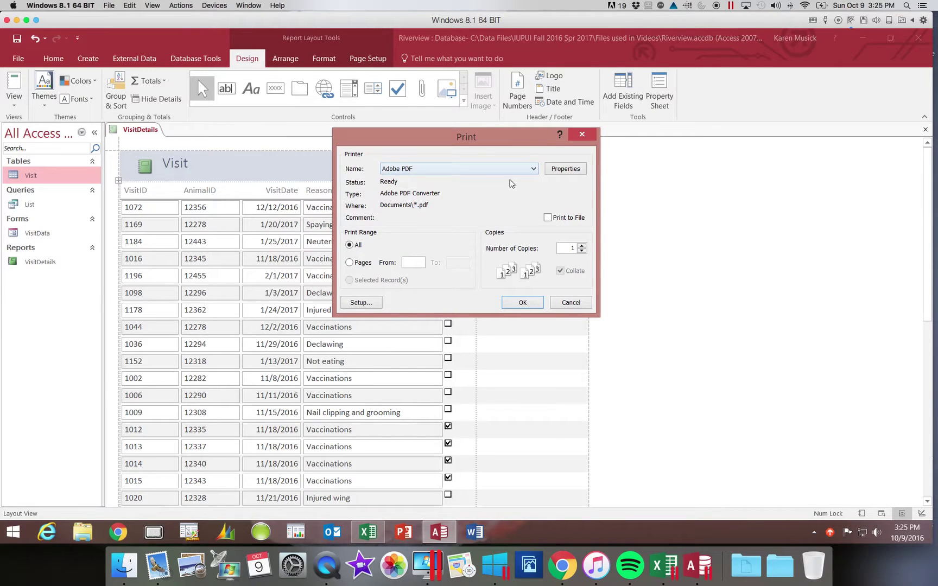
pyautogui.click(581, 303)
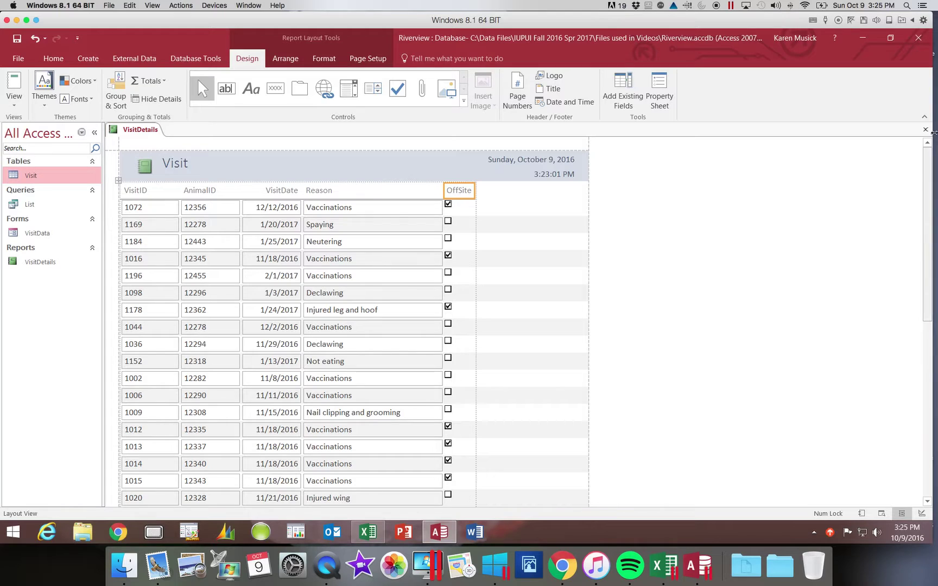
# Step: Close the VisitDetails report
pyautogui.click(927, 130)
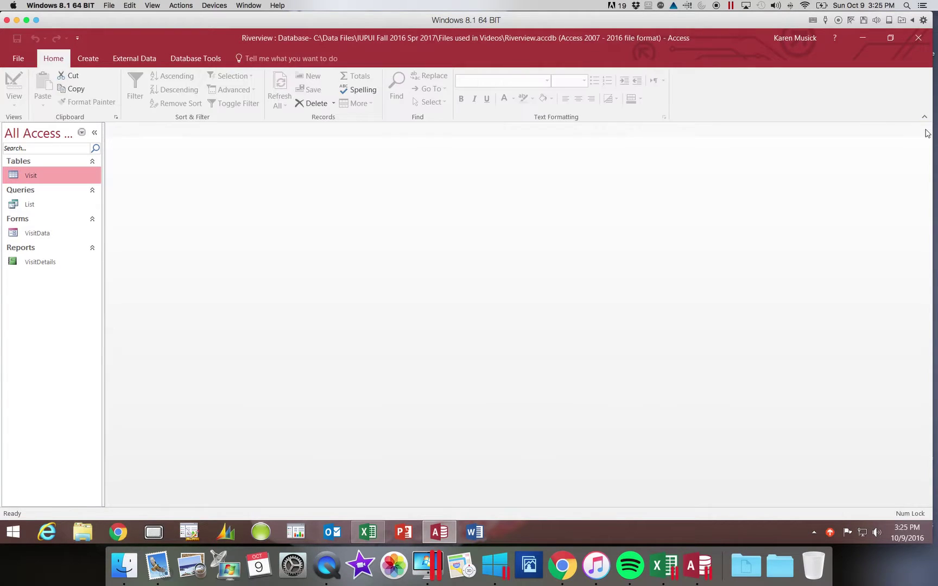